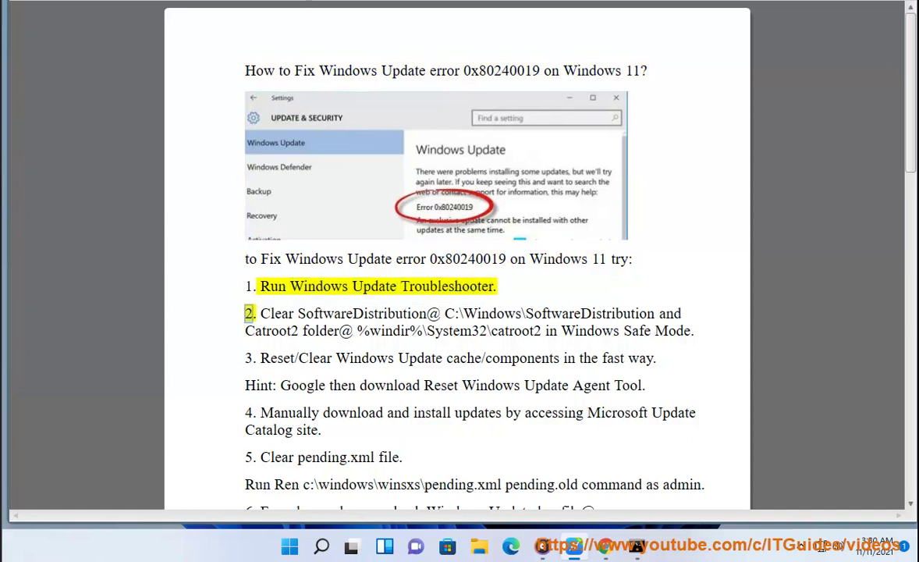
- Open Control Panel, search it for "TR" and open Troubleshooting
click(321, 546)
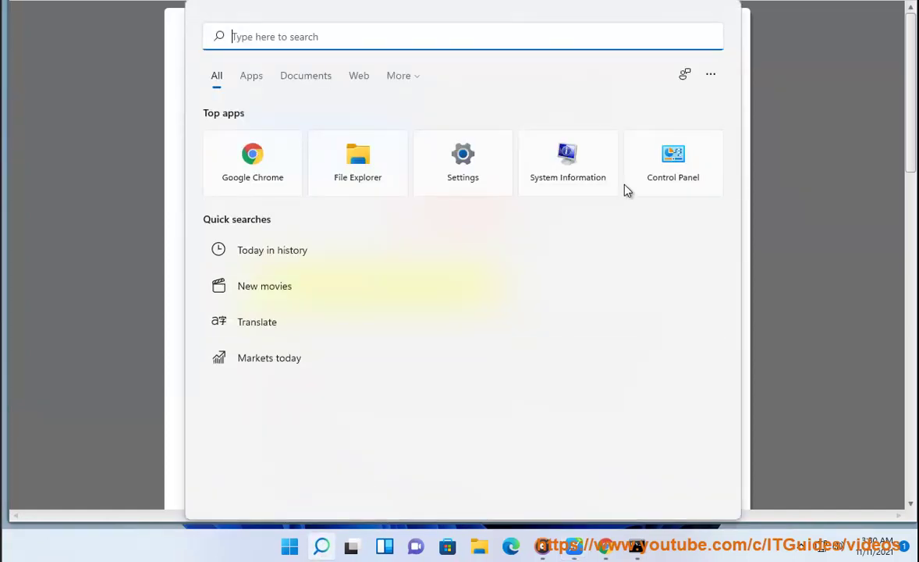
click(672, 217)
click(660, 95)
text(TR)
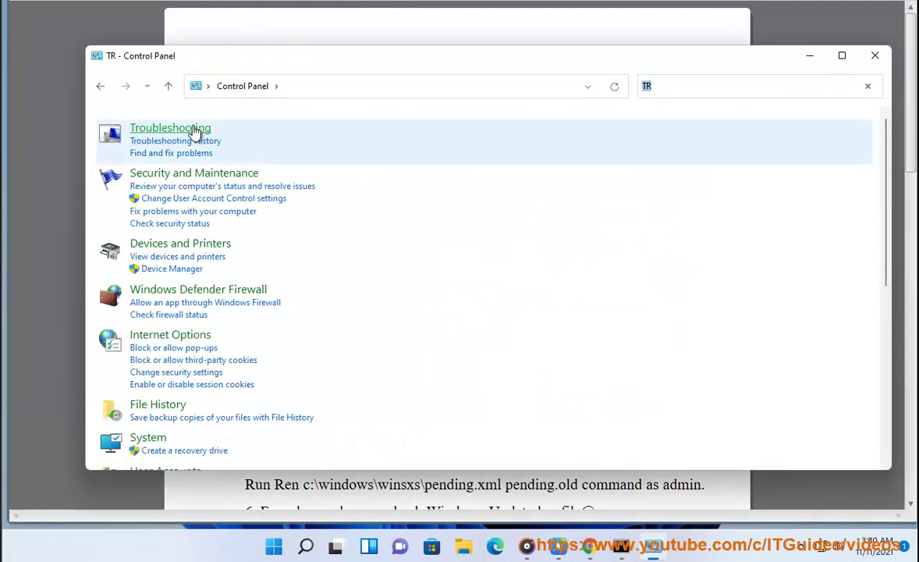
click(135, 154)
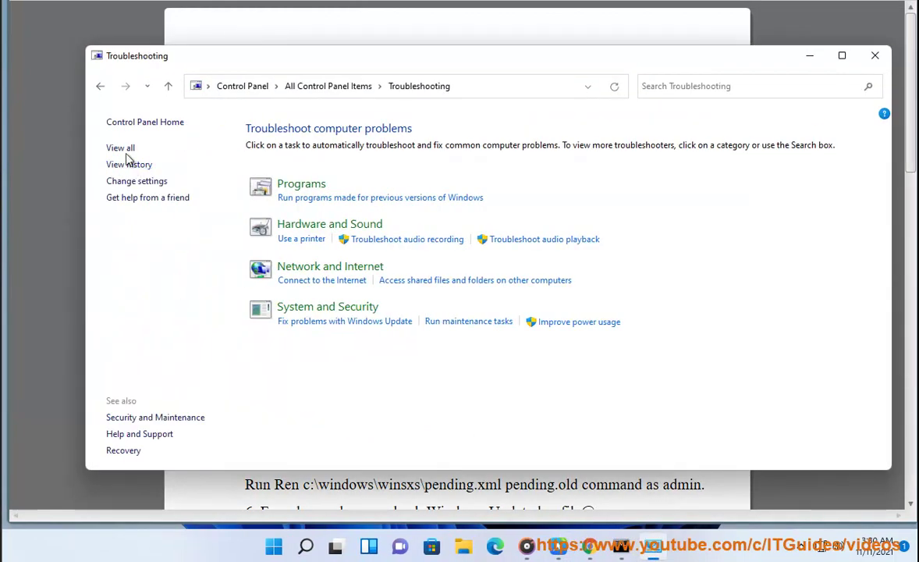
- Open the Windows Update troubleshooter from the list of all troubleshooters, cancel it and close Control Panel
click(126, 153)
scroll(351, 312, down, 1)
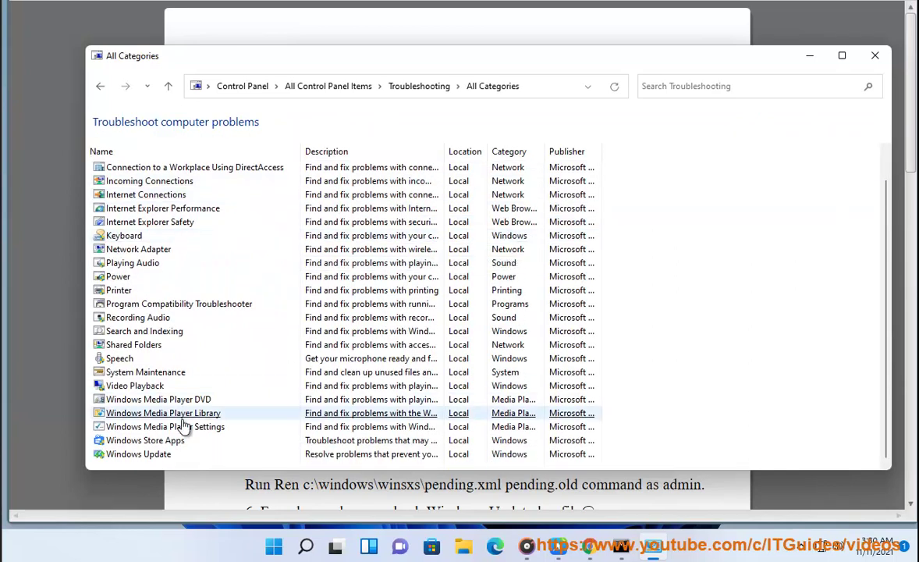
click(148, 459)
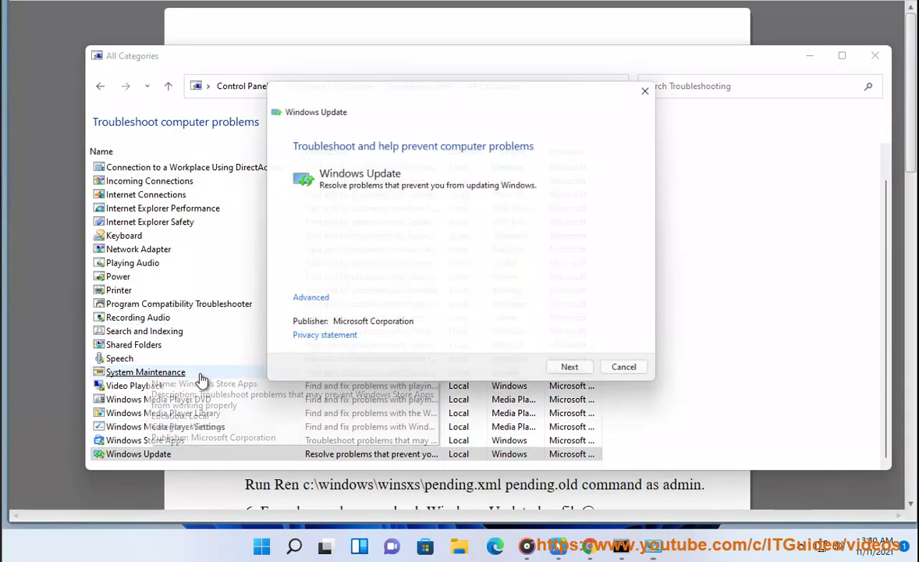
click(634, 374)
click(884, 62)
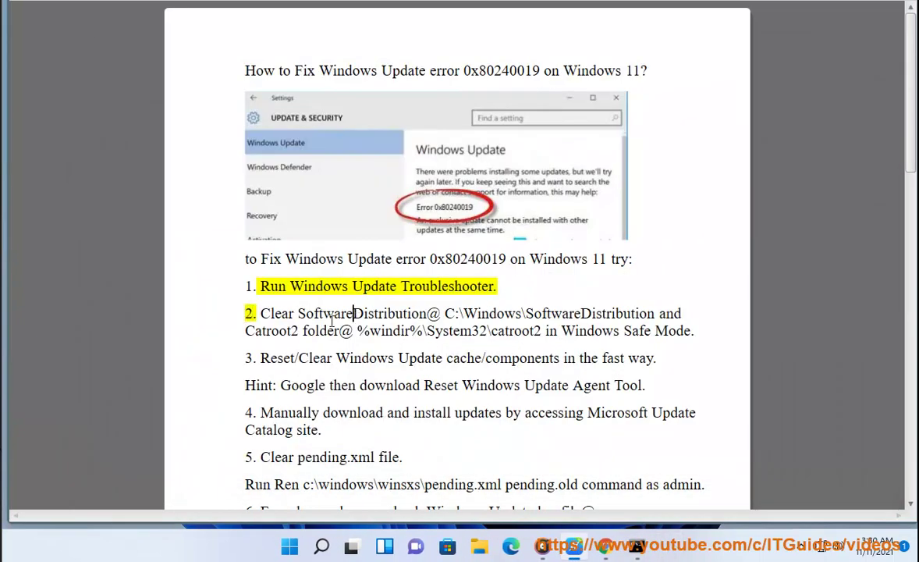
- Highlight the SoftwareDistribution instruction in the document and launch System Configuration with the MSCONFIG command
drag(298, 312, 418, 312)
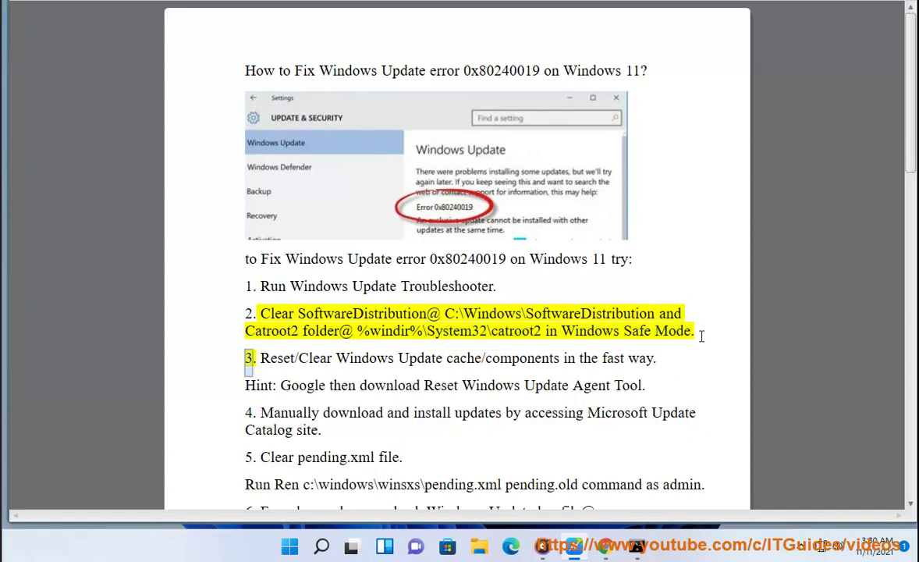
key(super+r)
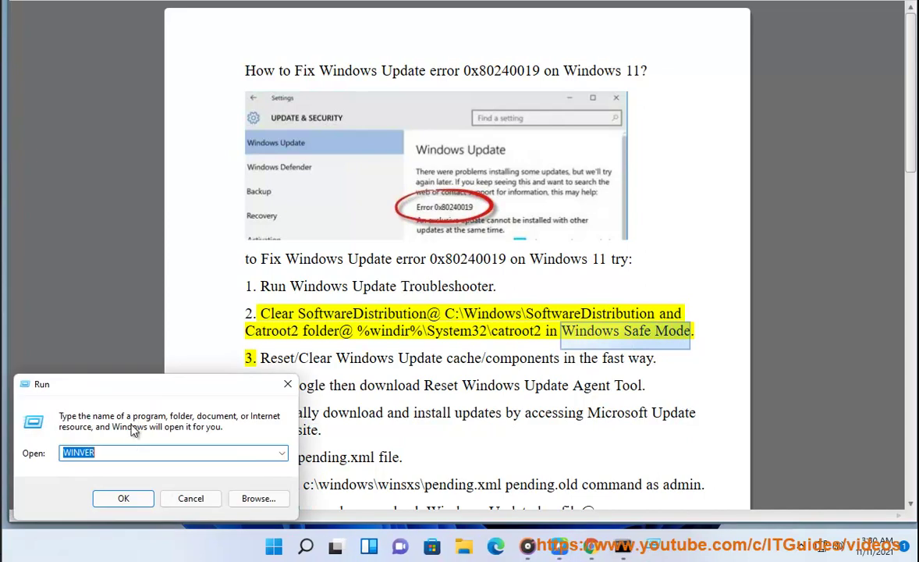
click(281, 452)
click(154, 476)
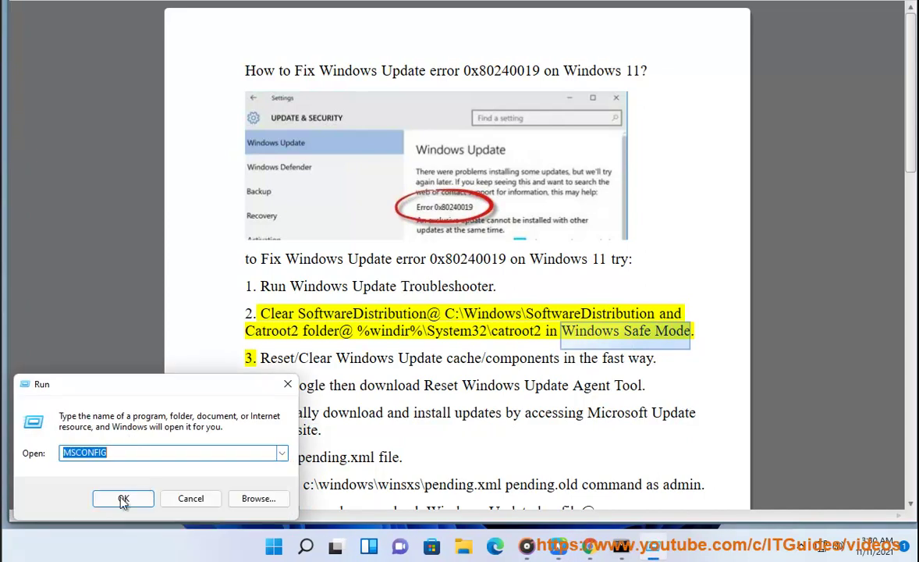
click(128, 495)
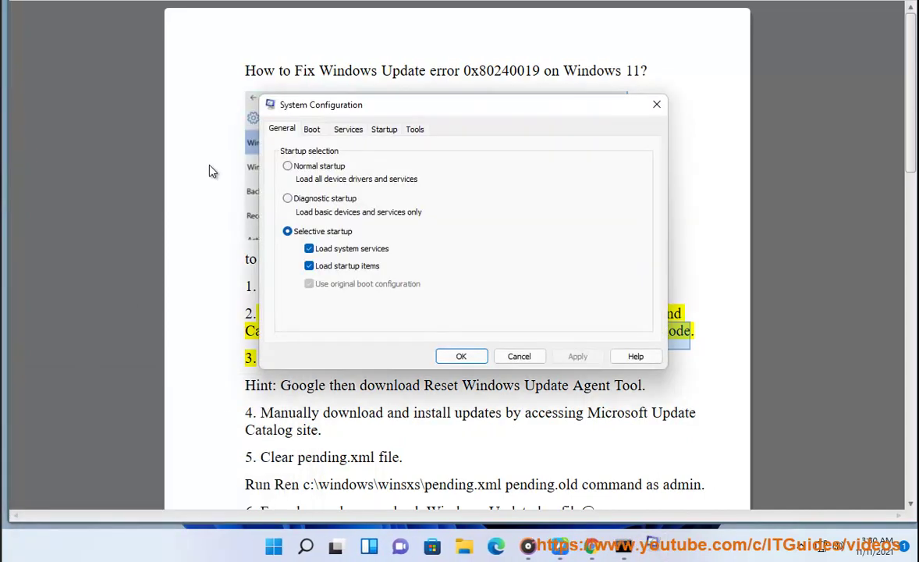
- Select Safe boot with the Network option in the boot settings, and cancel System Configuration without applying it
click(308, 128)
click(303, 266)
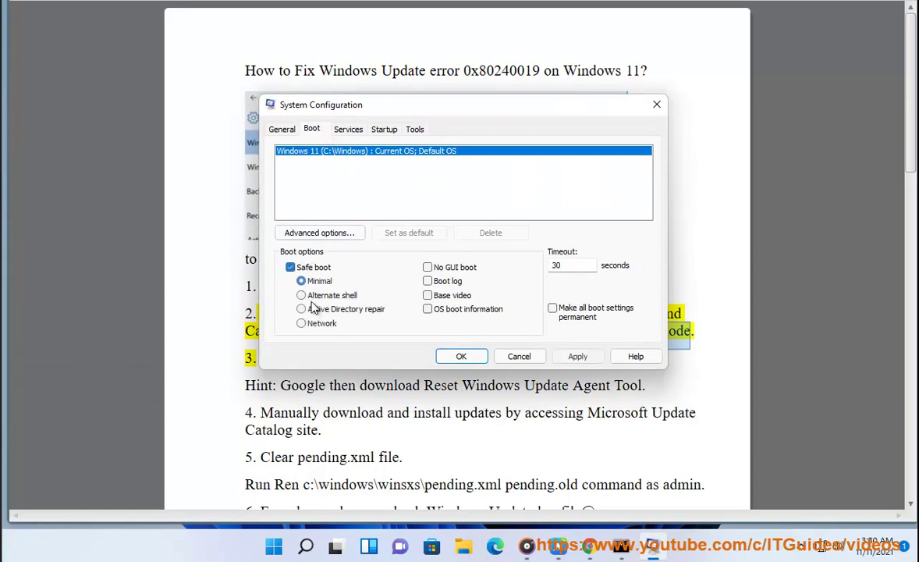
click(321, 324)
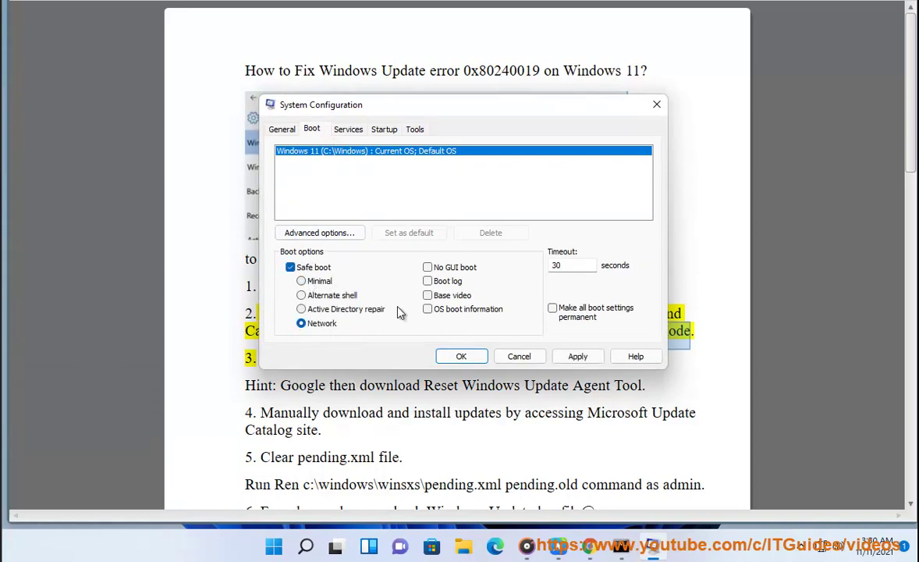
click(517, 357)
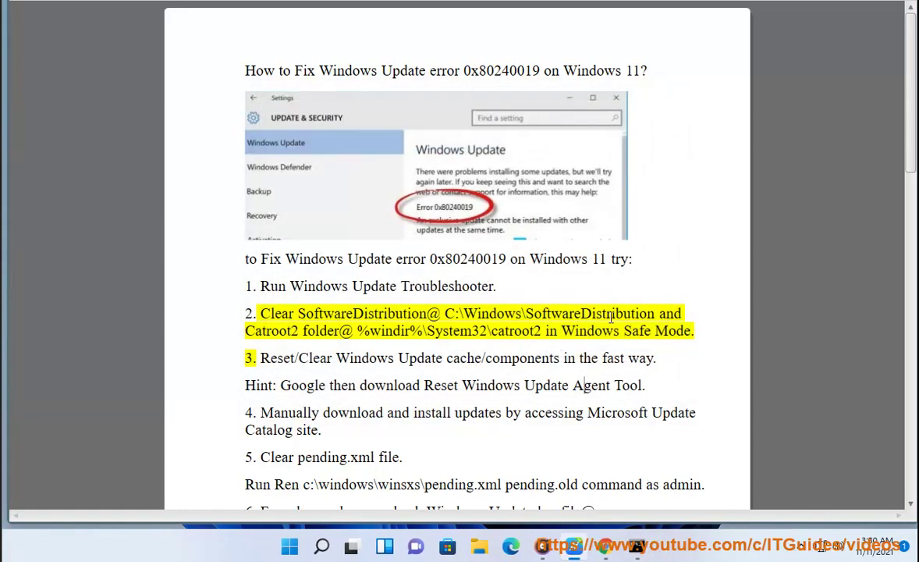
- Copy the path C:\Windows\SoftwareDistribution from the document and open that folder in File Explorer
drag(657, 314, 446, 313)
key(ctrl+c)
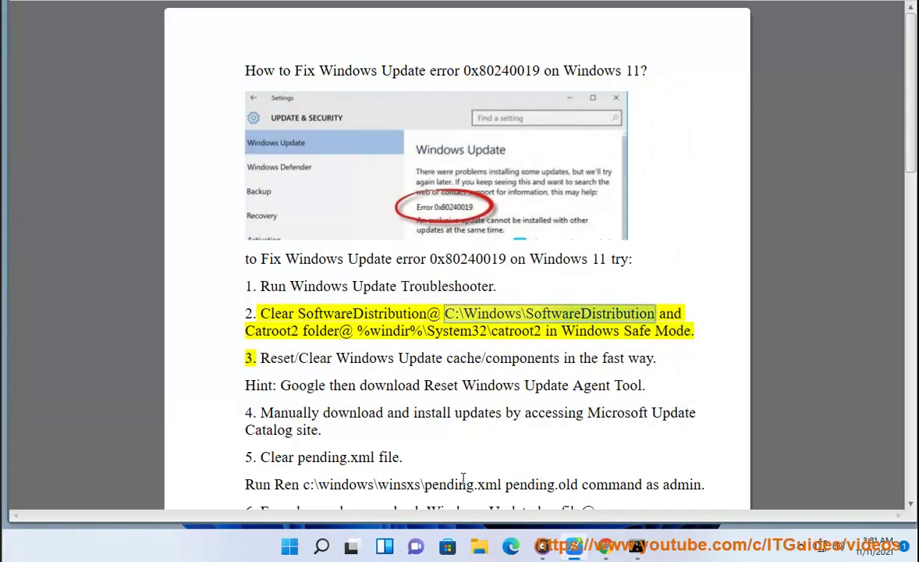
key(super+e)
click(281, 116)
key(ctrl+v)
key(Return)
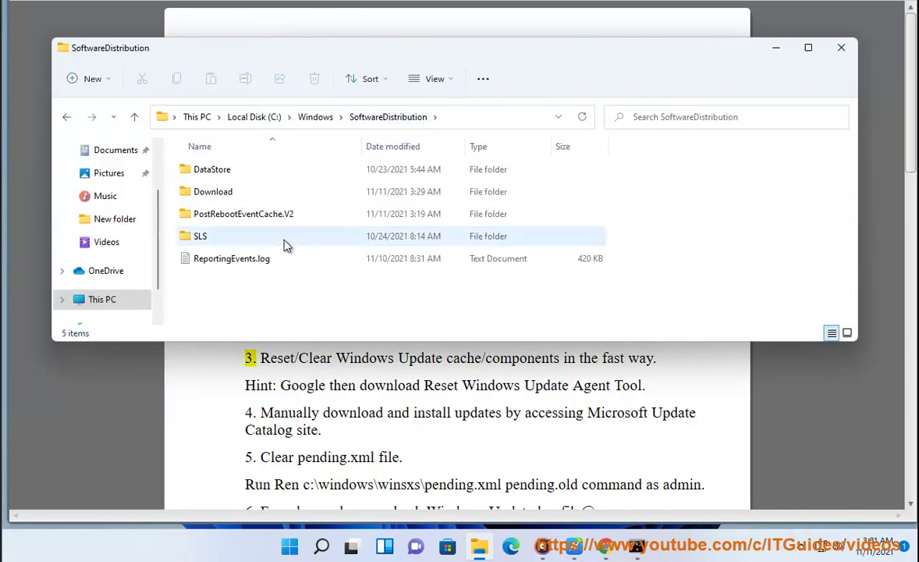
- Select all contents of the SoftwareDistribution folder, show the deletion option without using it, and return to the document
key(ctrl+a)
right_click(217, 200)
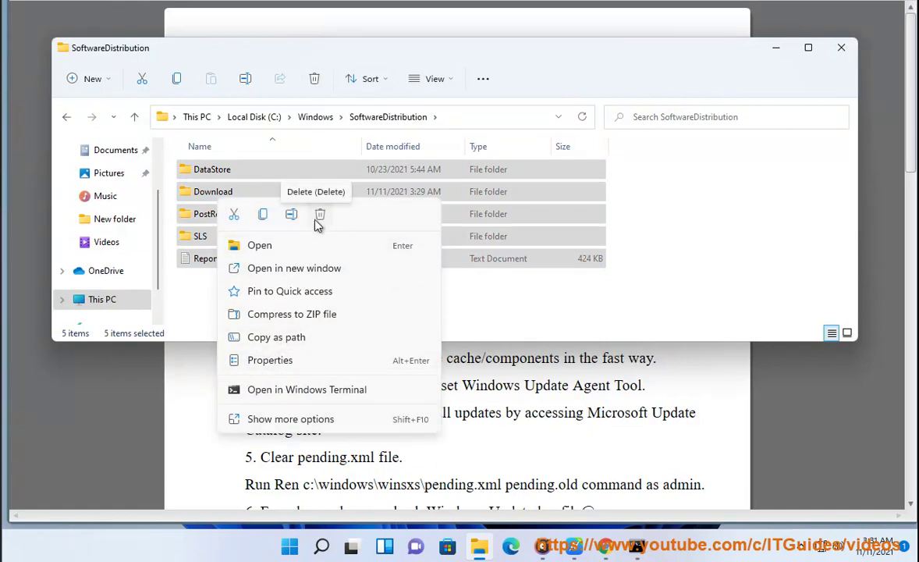
click(614, 290)
click(578, 396)
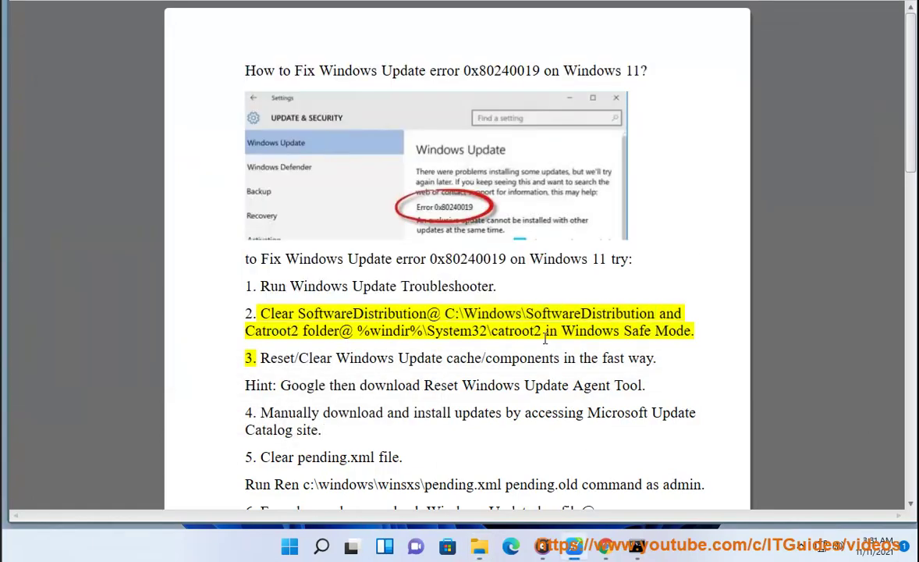
- Copy the path %windir%\System32\catroot2 from the document and open that folder in File Explorer
drag(541, 331, 358, 330)
key(ctrl+c)
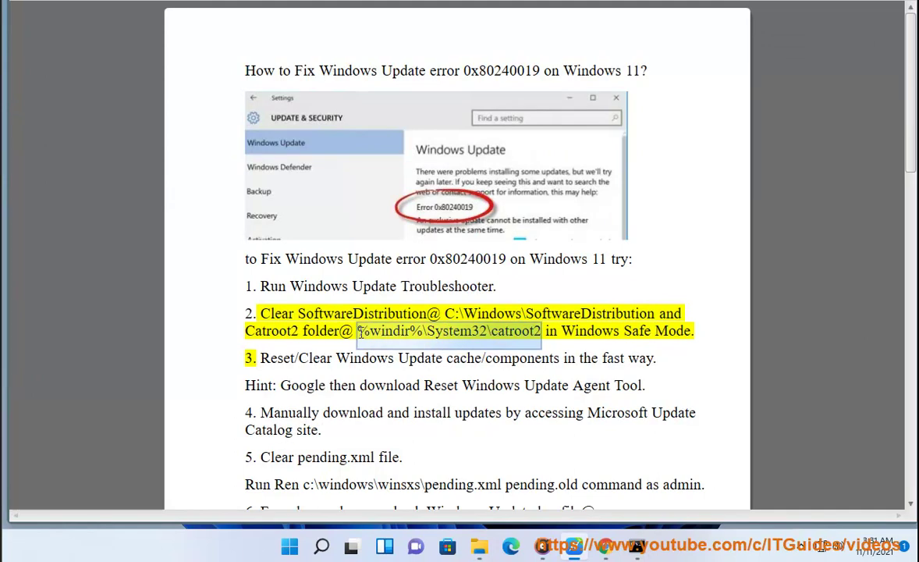
click(479, 546)
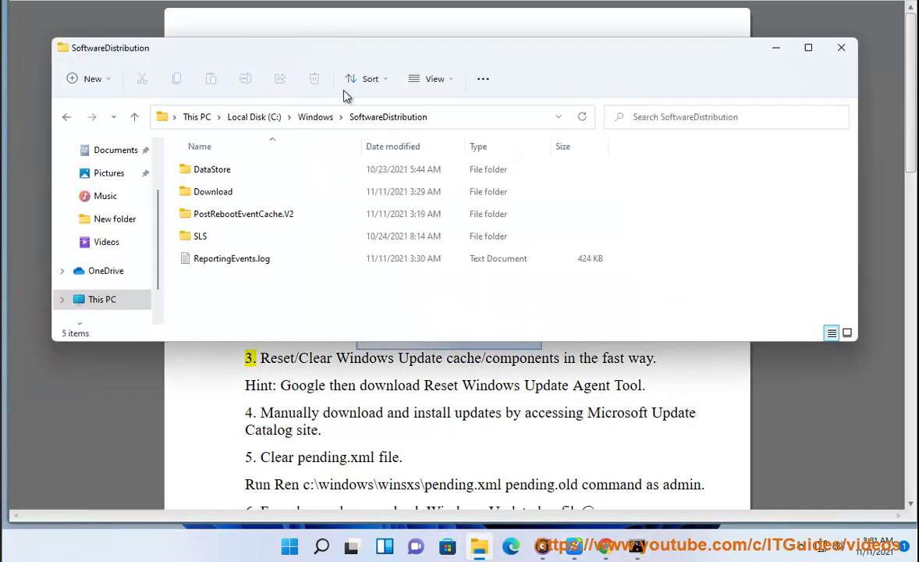
click(455, 118)
key(ctrl+v)
key(Return)
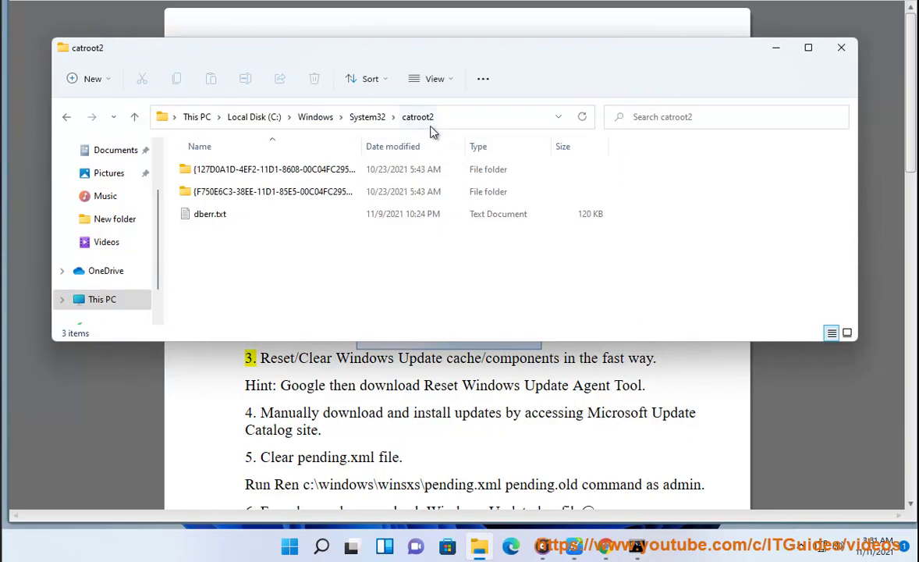
- Select all contents of the catroot2 folder, show their context options without deleting anything, and minimize File Explorer
key(ctrl+a)
right_click(295, 199)
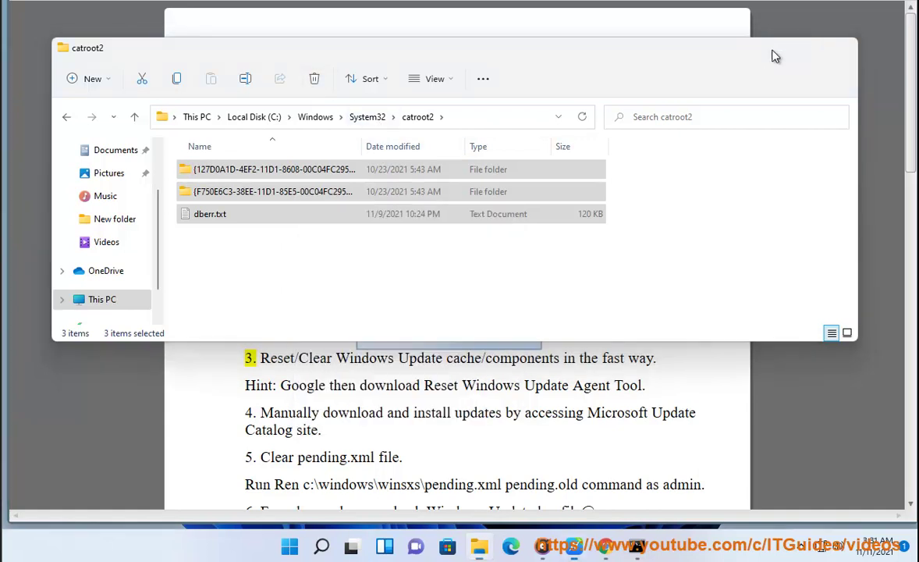
click(775, 48)
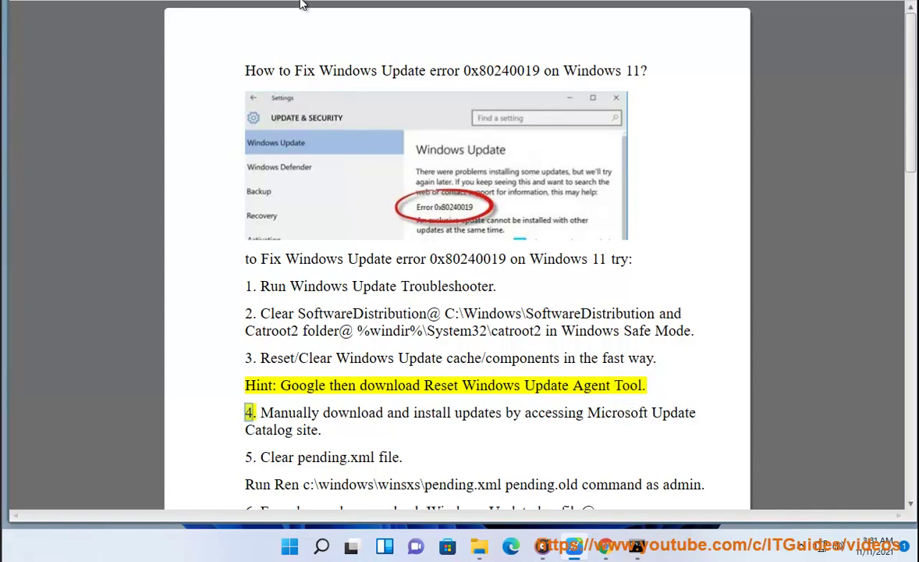
- Search Google in Chrome for "Reset Windows Update Agent Tool", copied from the document, and highlight the MajorGeeks download result
drag(644, 387, 427, 393)
key(ctrl+c)
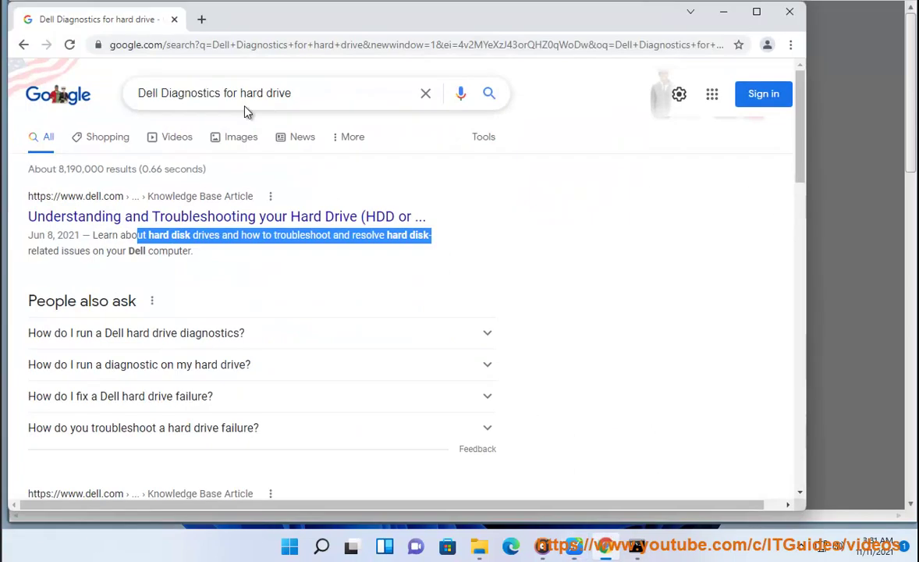
click(313, 95)
triple_click(293, 93)
key(ctrl+v)
key(Return)
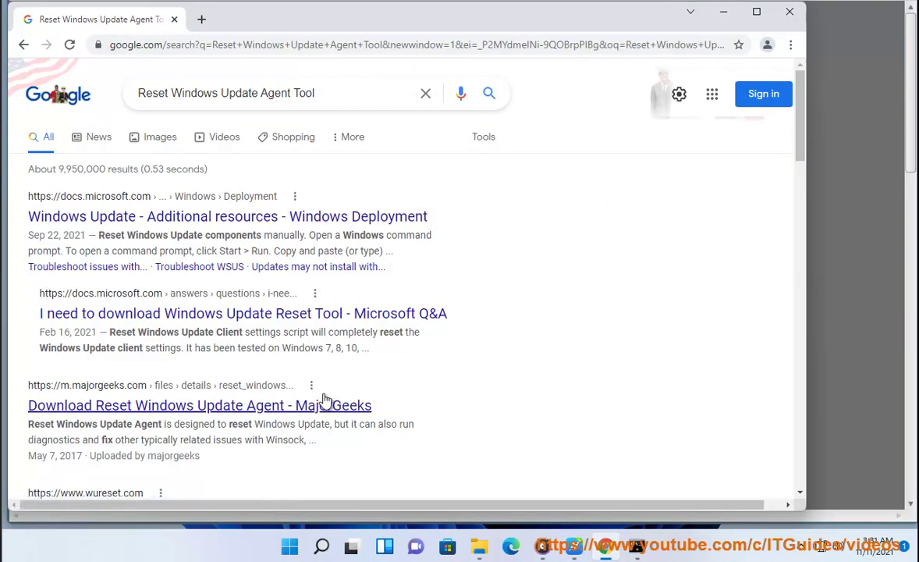
drag(378, 406, 31, 405)
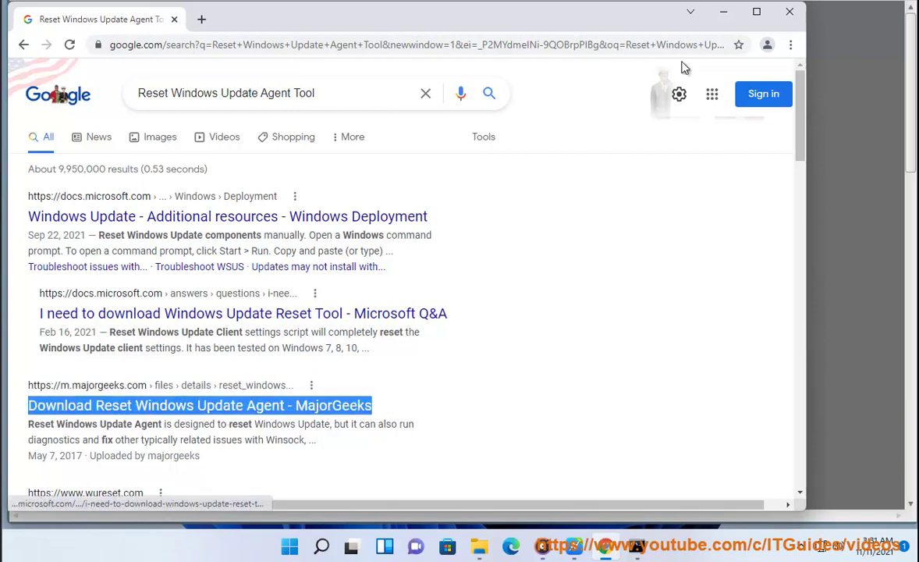
click(722, 12)
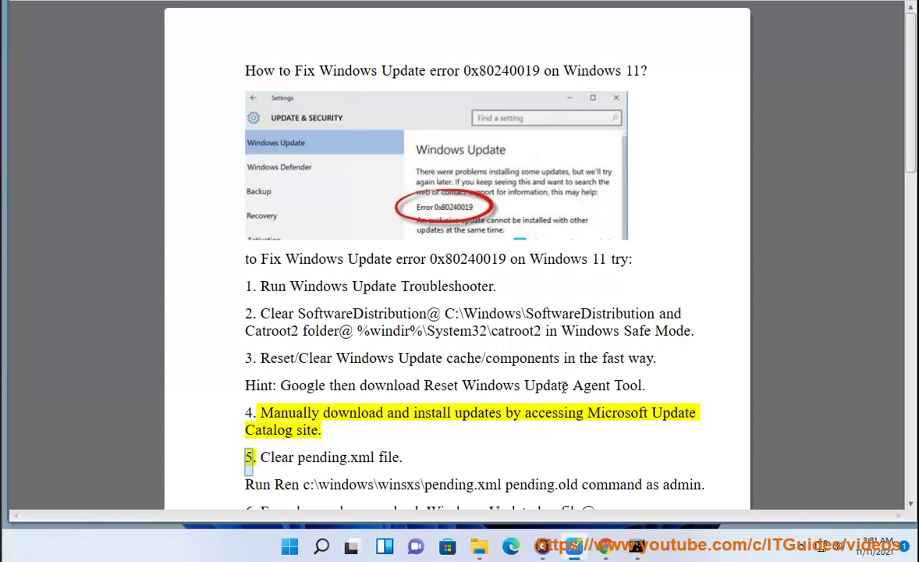
- Copy "Microsoft Update Catalog" from the document and search Google for it in Chrome
drag(589, 412, 294, 431)
key(ctrl+c)
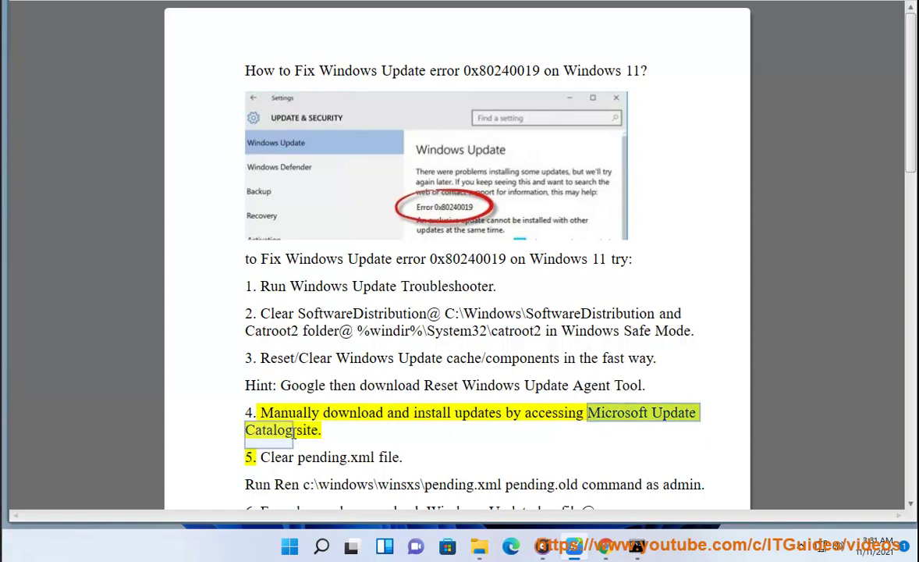
click(604, 547)
click(285, 112)
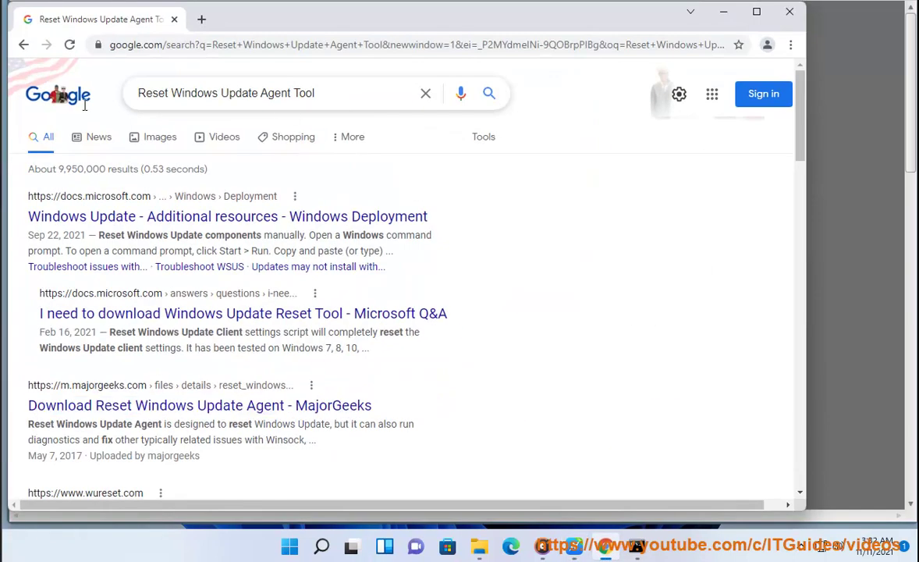
triple_click(271, 94)
click(337, 92)
key(ctrl+a)
key(ctrl+v)
key(Return)
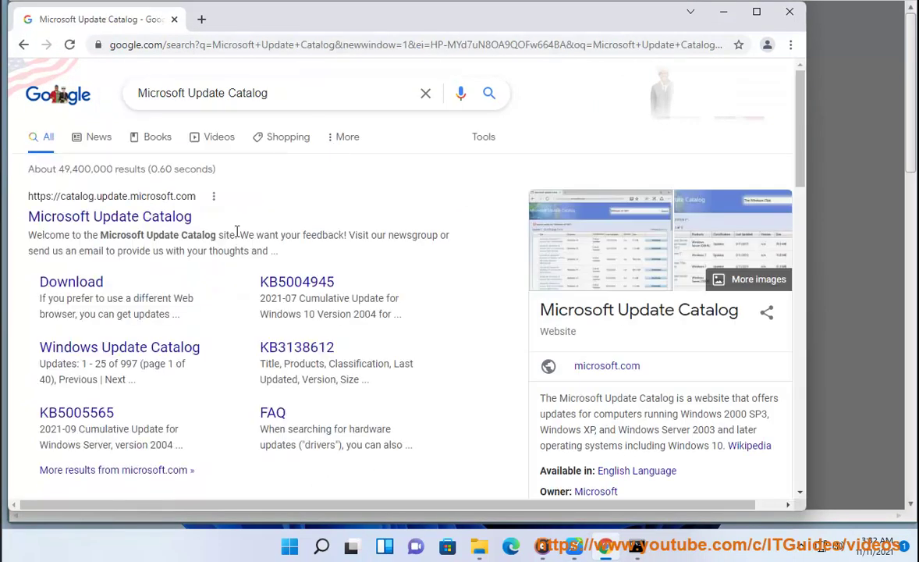
- Highlight the website description of Microsoft Update Catalog in the search results, and minimize Chrome
scroll(608, 358, down, 2)
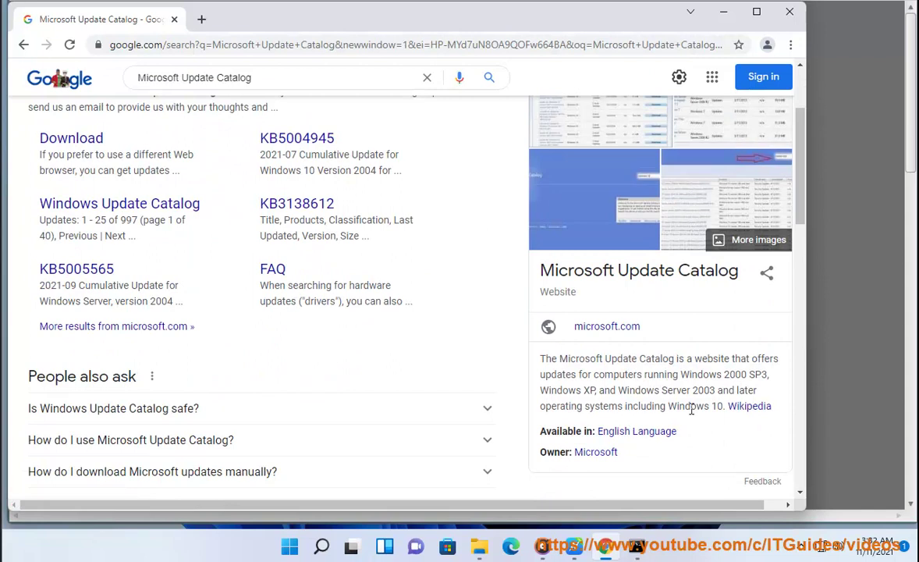
drag(724, 405, 492, 335)
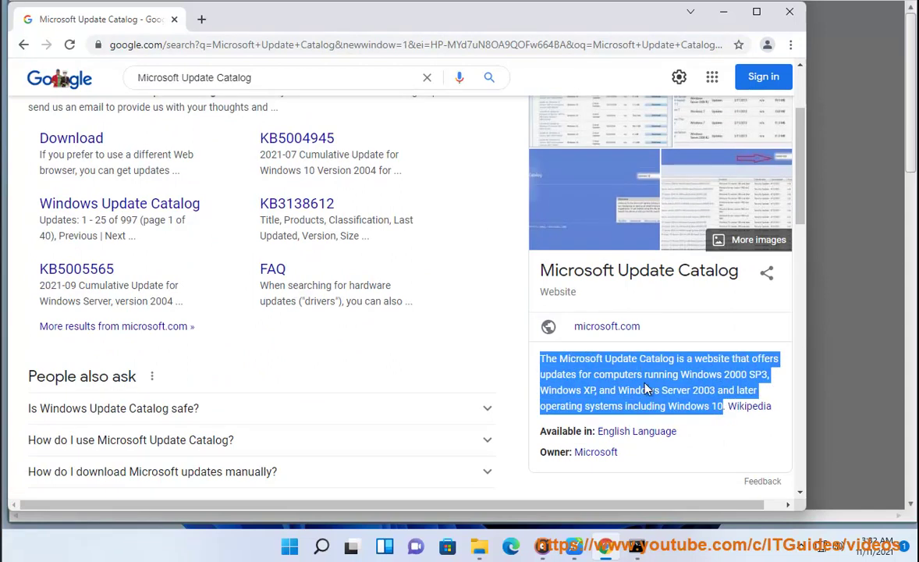
click(723, 11)
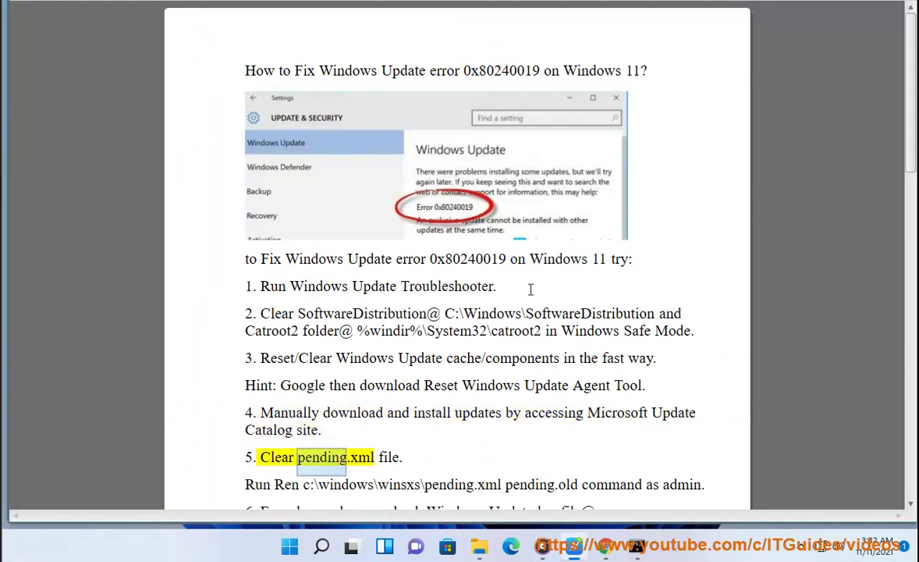
- Review the pending.xml rename instruction, bring up the administrator Command Prompt and return to the document
scroll(458, 282, down, 1)
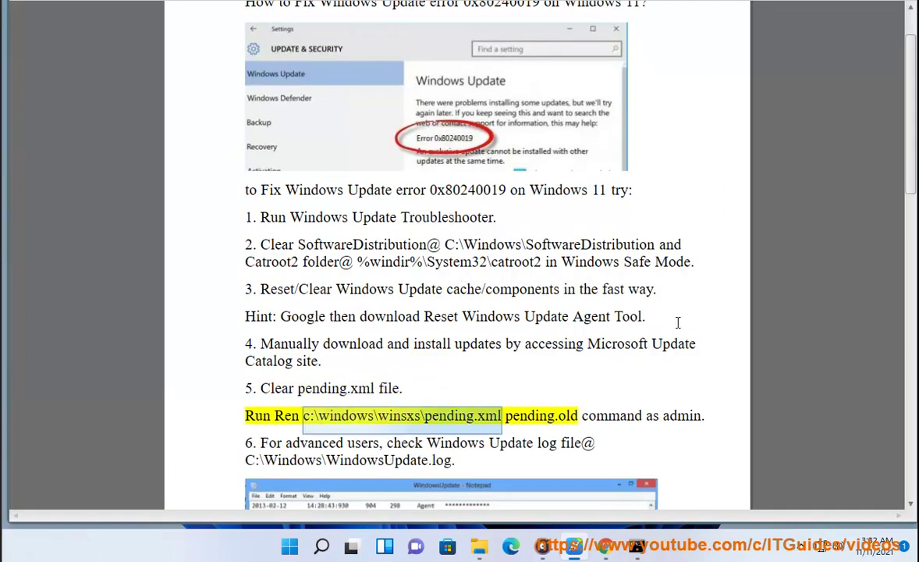
key(alt+Tab)
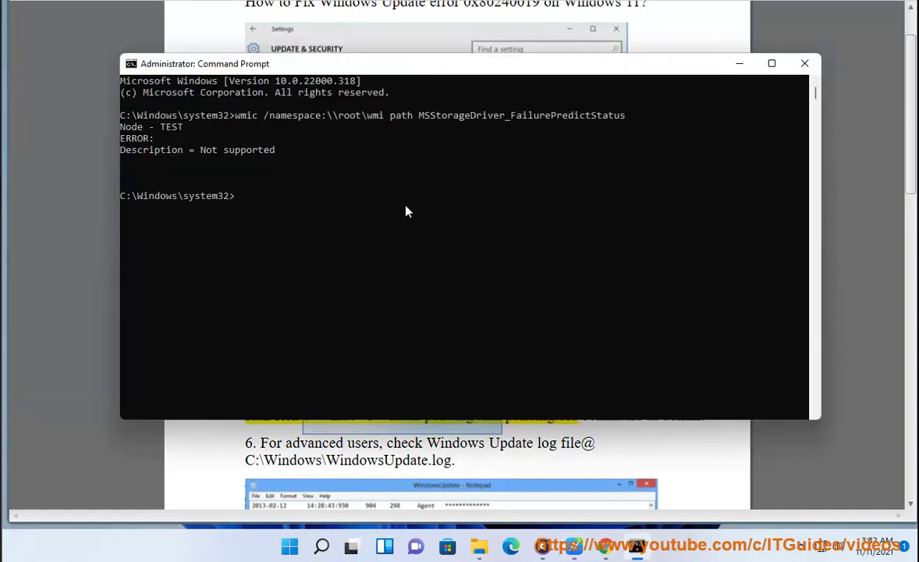
click(105, 115)
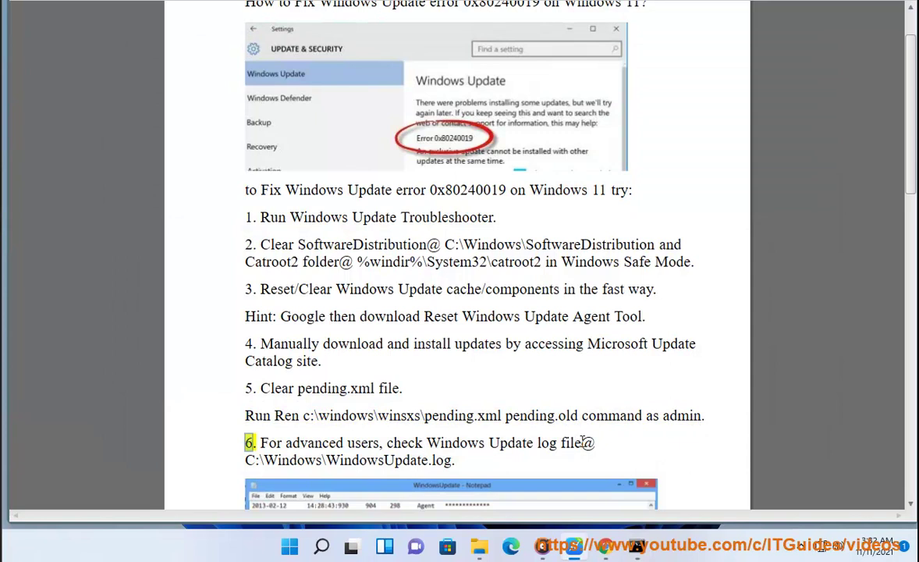
- Copy "Ren c:\windows\winsxs\pending.xml pending.old" from the document into the administrator Command Prompt, highlight it without running it, and minimize the window
drag(578, 415, 274, 415)
key(ctrl+c)
click(638, 547)
key(ctrl+v)
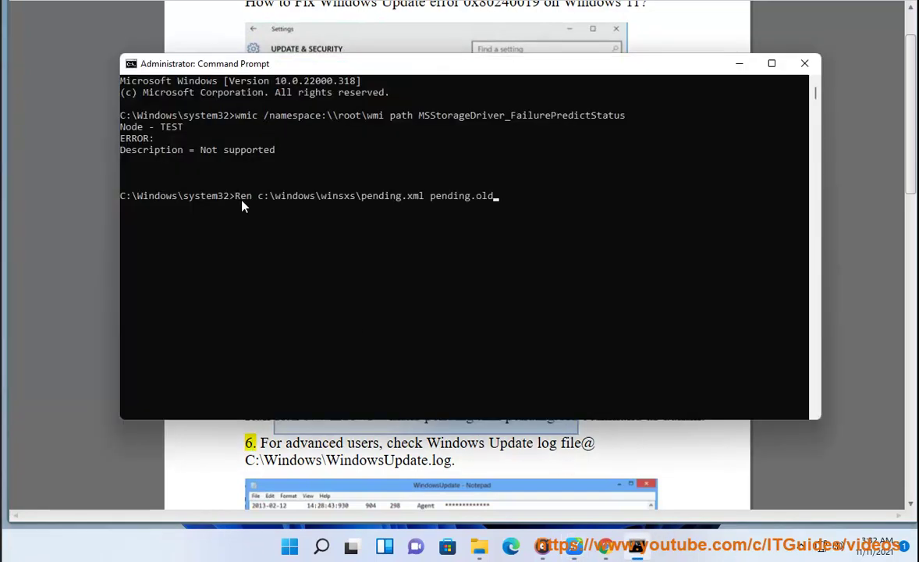
drag(515, 197, 241, 201)
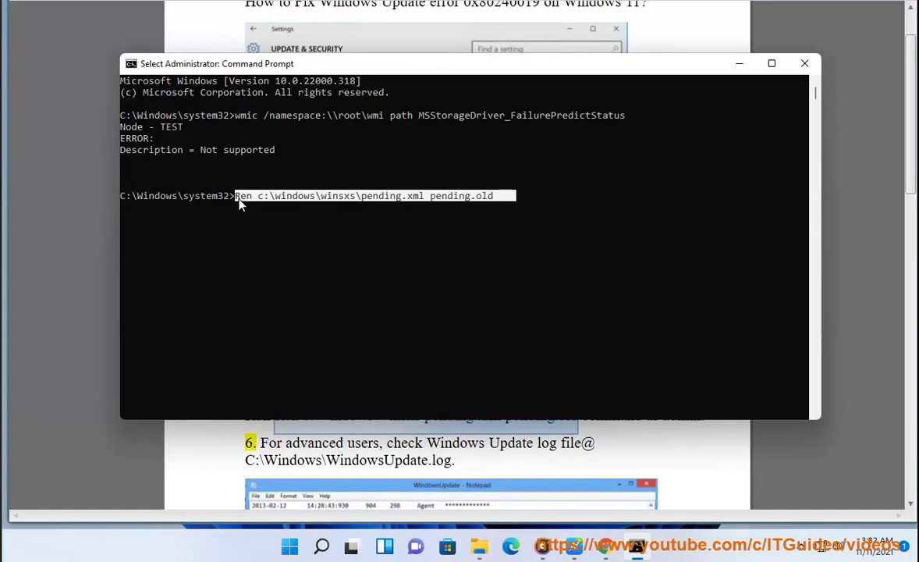
click(740, 64)
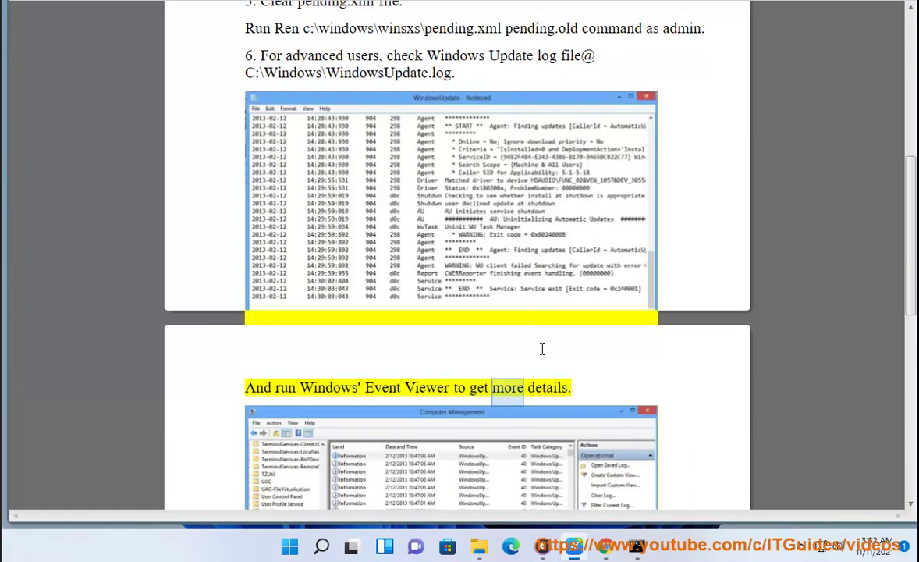
- Copy the path C:\Windows\WindowsUpdate.log from the document and open that log file through File Explorer
scroll(542, 415, up, 2)
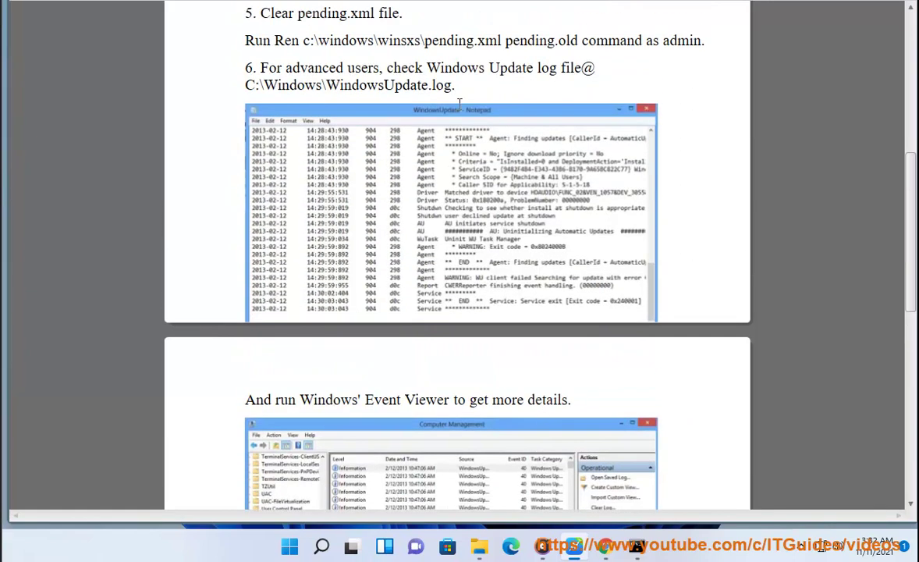
drag(452, 85, 245, 86)
key(ctrl+c)
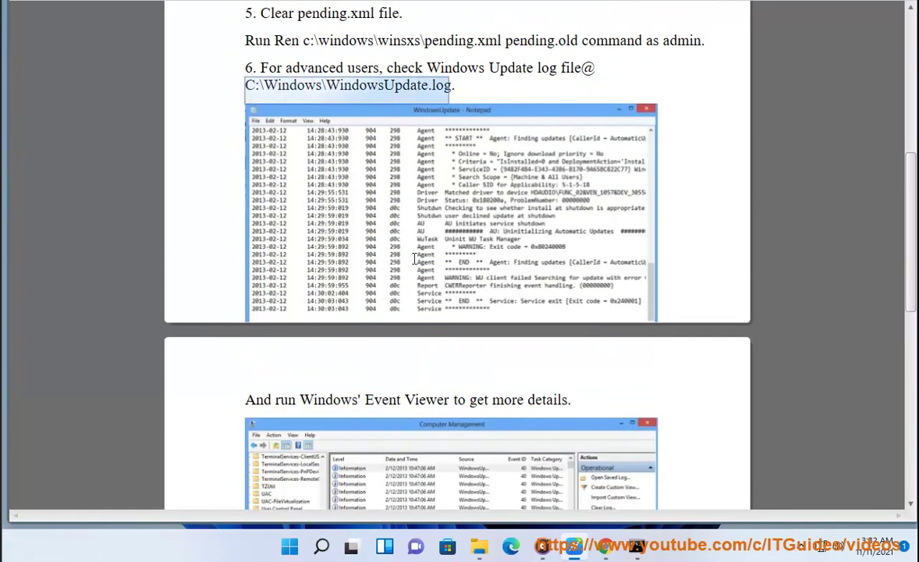
key(alt+Tab)
click(448, 116)
key(ctrl+v)
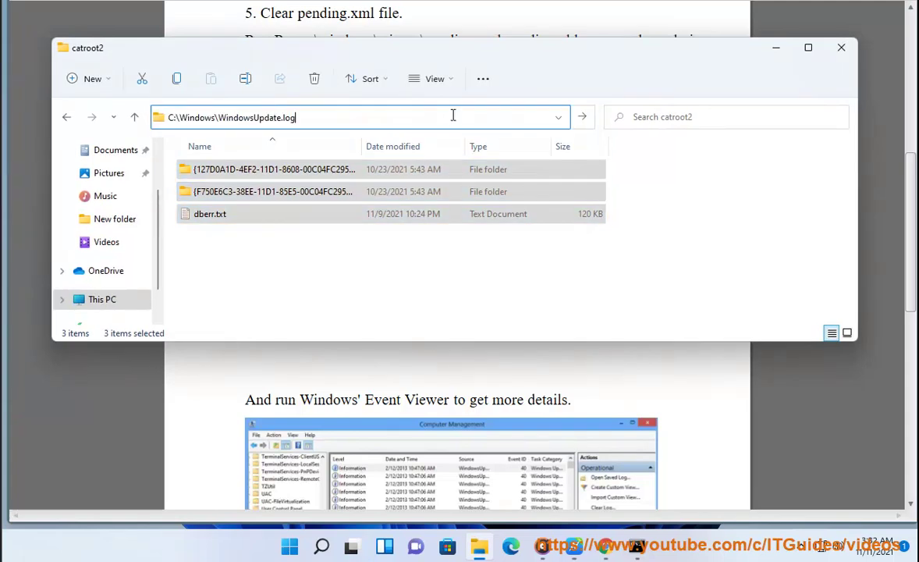
key(Return)
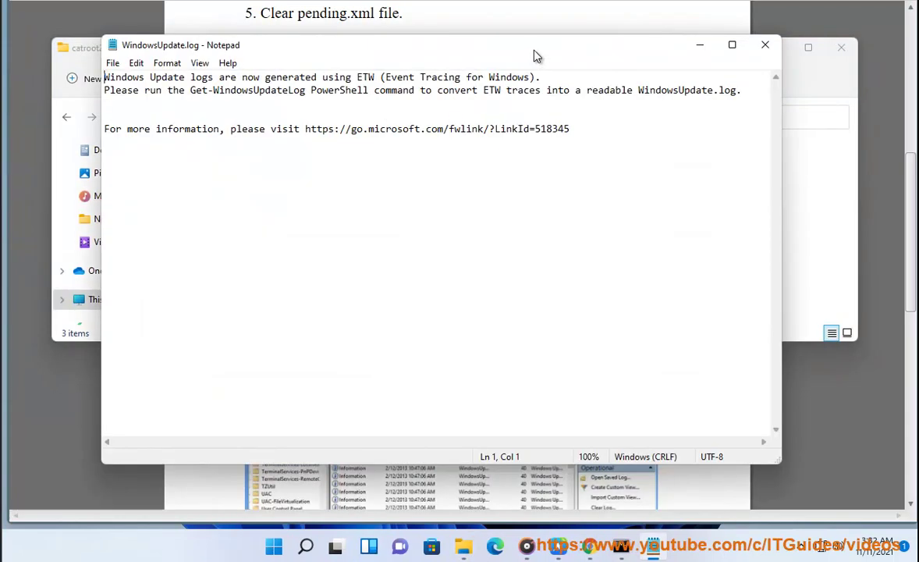
- Move the WindowsUpdate.log window aside, highlight its full text, close the log and return to the document
drag(535, 56, 606, 154)
drag(655, 232, 175, 171)
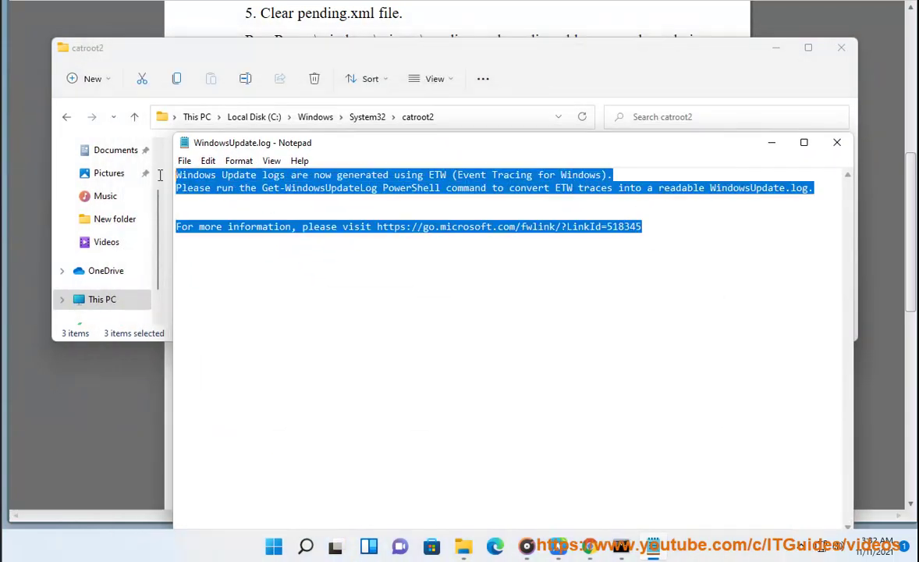
click(836, 142)
click(424, 372)
- Highlight "Event Viewer" in the document, search Windows for Event Viewer and open it
drag(450, 400, 364, 401)
click(320, 545)
text(Event Viewer)
click(307, 162)
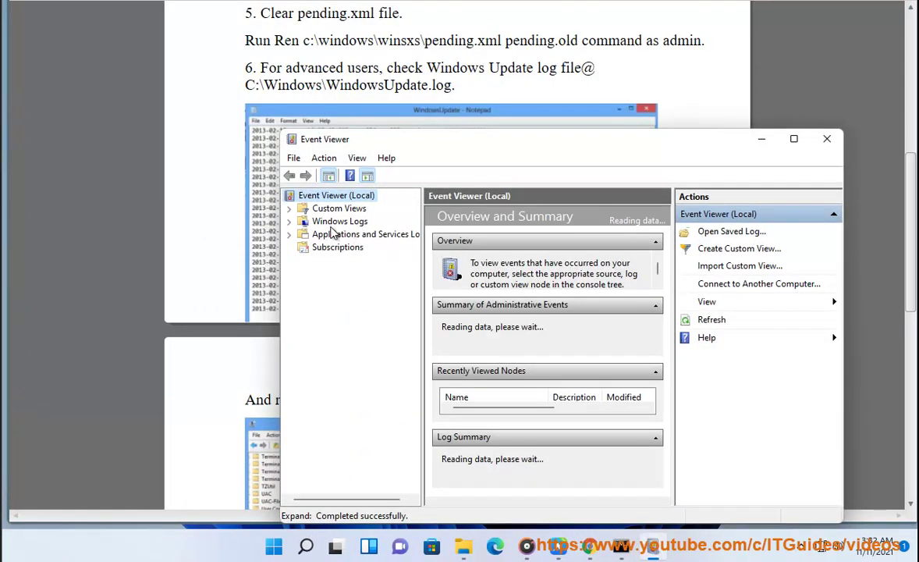
- Show the Security log under Windows Logs in a maximized Event Viewer, widen the Keywords column and select the first event
click(290, 222)
click(341, 247)
click(792, 139)
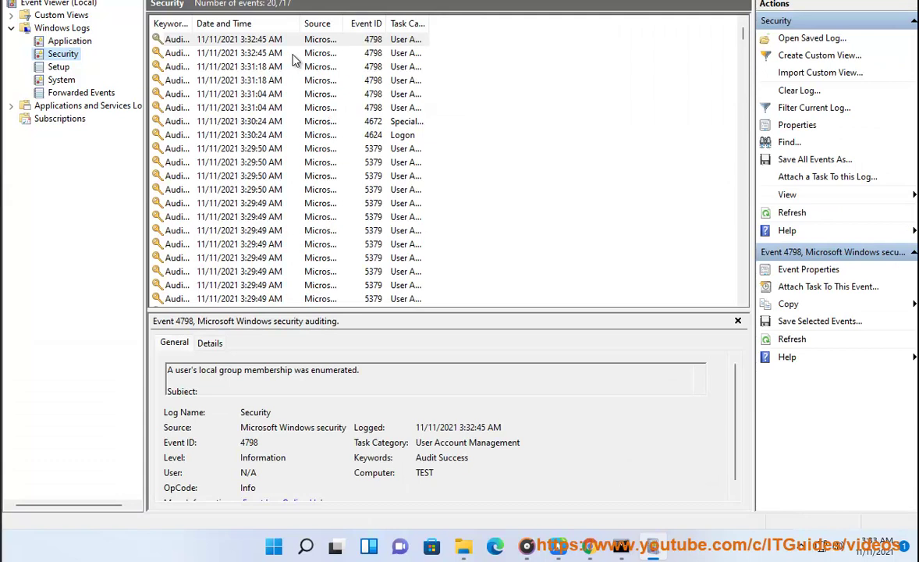
drag(194, 24, 304, 24)
click(213, 43)
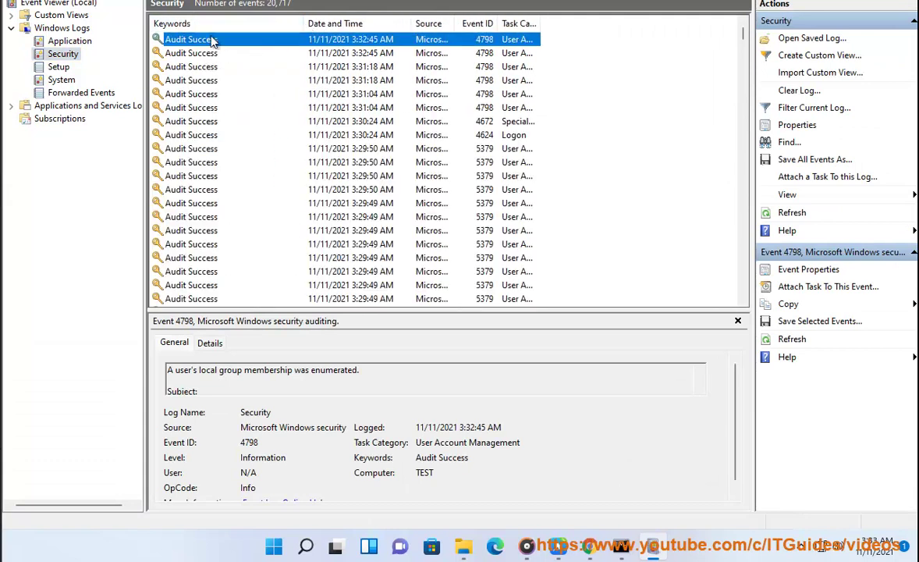
- Browse the System log and open the properties of the Service Control Manager error with event ID 7009
click(62, 80)
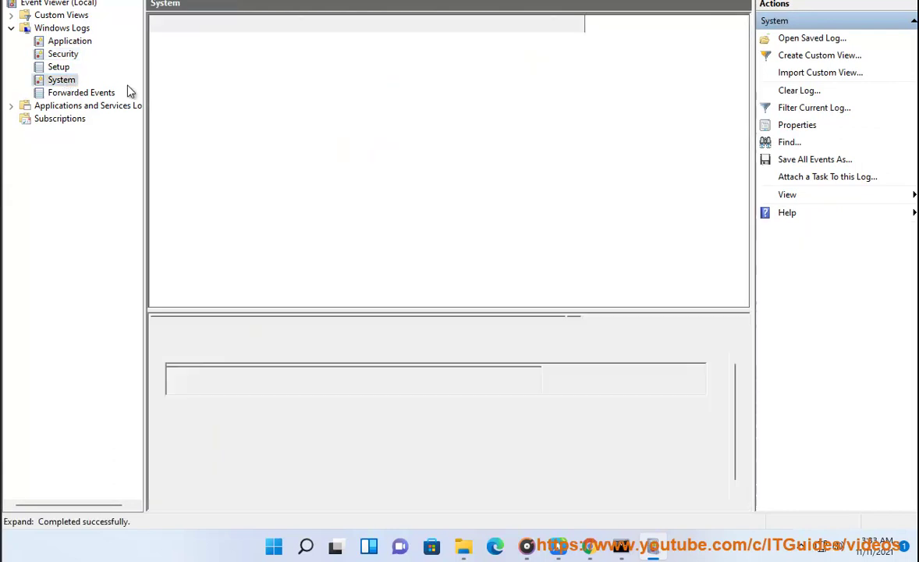
click(181, 52)
scroll(218, 208, down, 7)
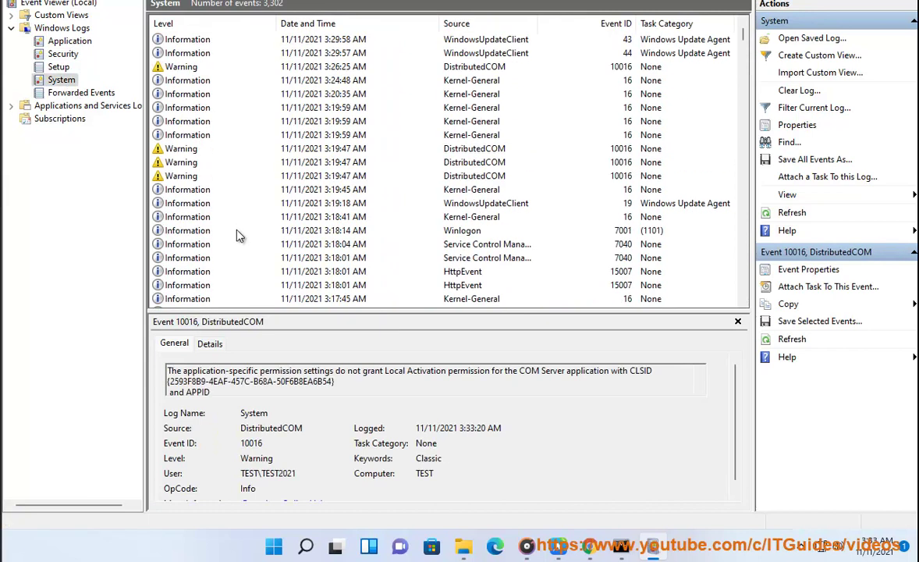
click(242, 204)
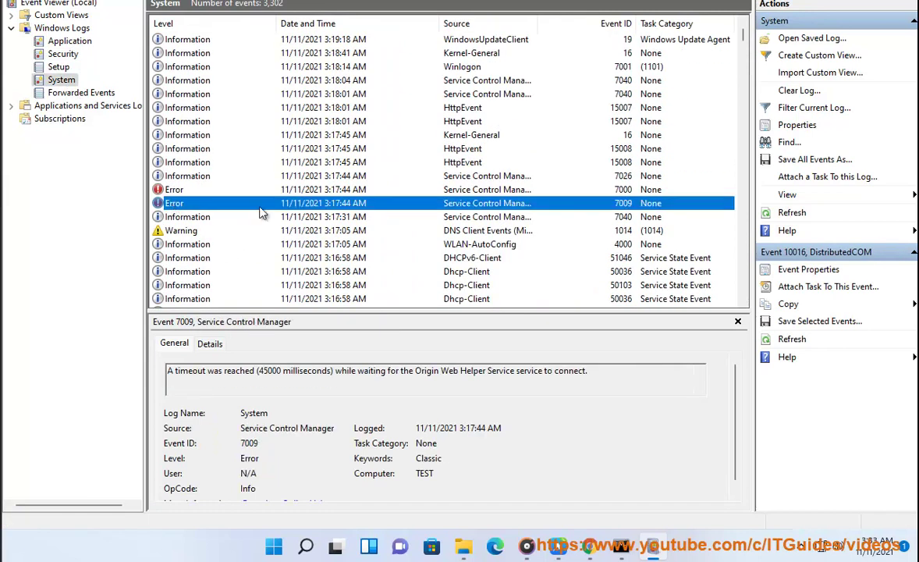
double_click(447, 204)
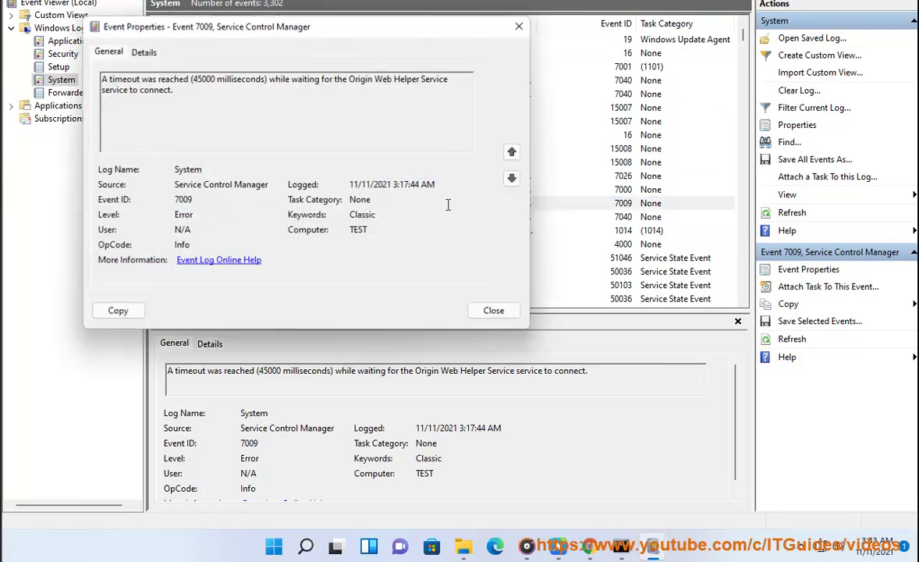